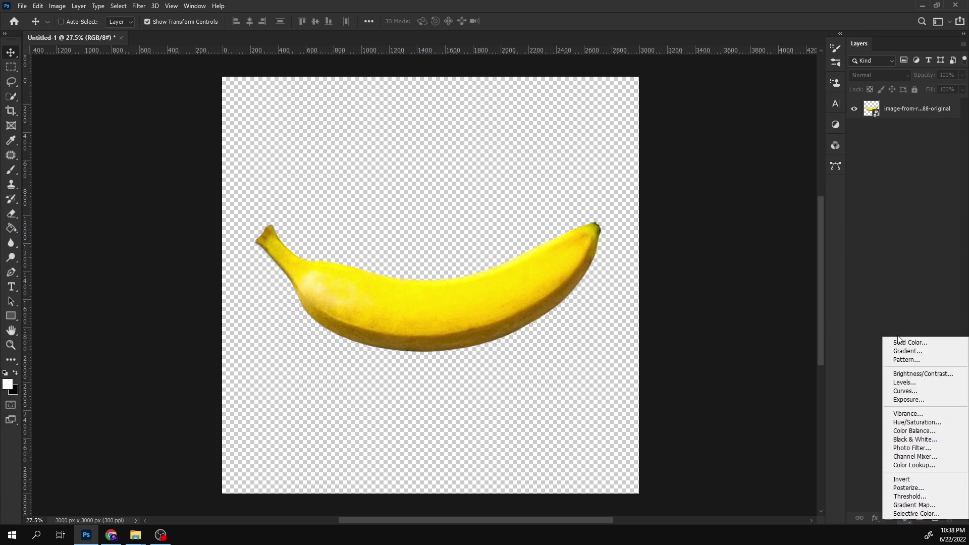
Step: Add a white Solid Color fill layer and place it beneath the banana image layer
key(Return)
drag(903, 111, 907, 167)
click(889, 240)
click(894, 114)
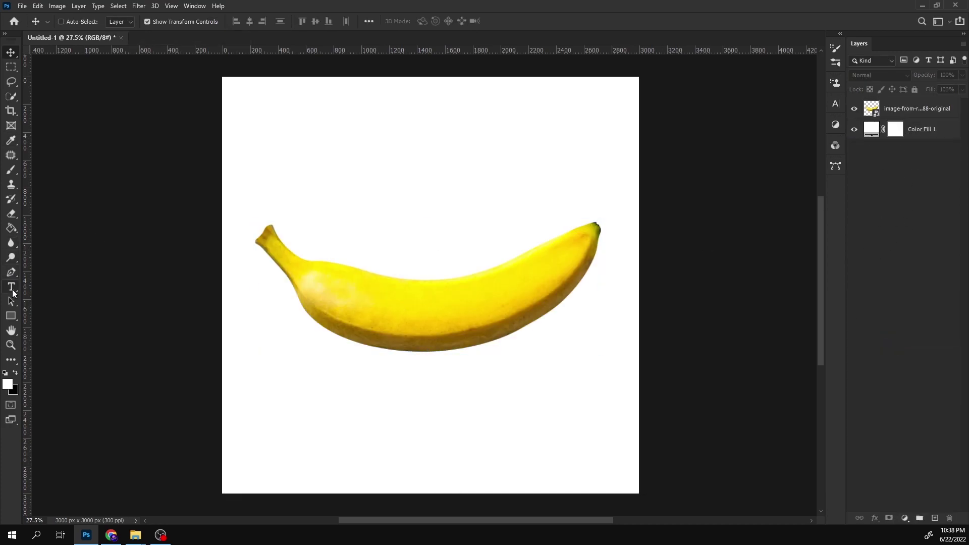
Step: Add a black text layer reading "BANANA" in Impact above the banana
click(12, 291)
click(370, 170)
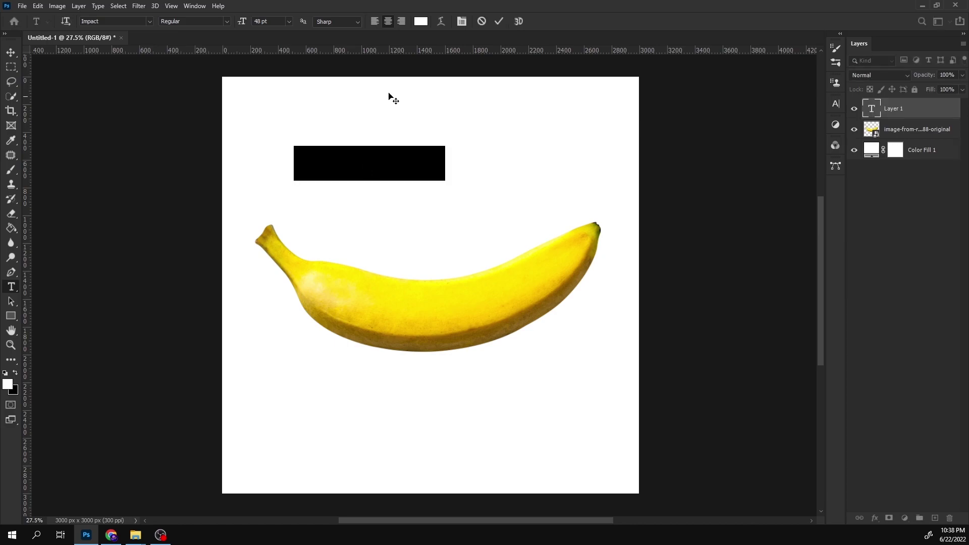
click(420, 21)
click(570, 443)
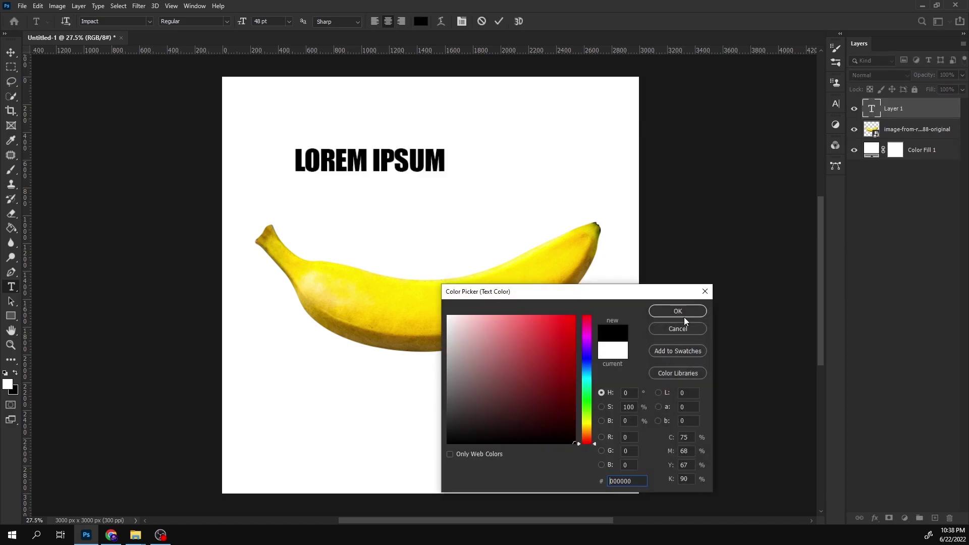
click(679, 312)
text(BANANA)
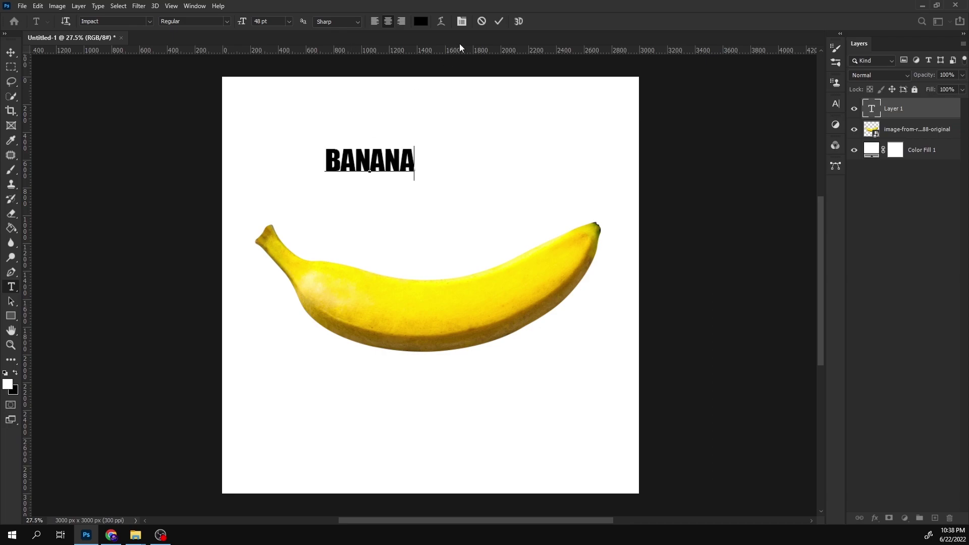
click(495, 22)
Step: Scale the BANANA text up to about 306% and position it over the banana's body
click(8, 57)
drag(416, 166, 444, 245)
drag(447, 278, 450, 284)
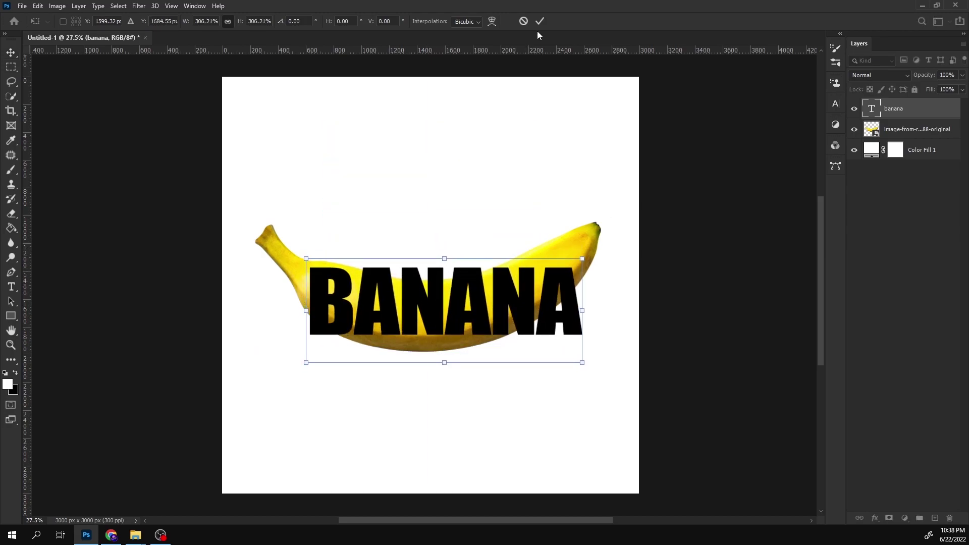
click(539, 21)
Step: Convert the BANANA text layer to a smart object
click(940, 271)
right_click(897, 124)
click(823, 190)
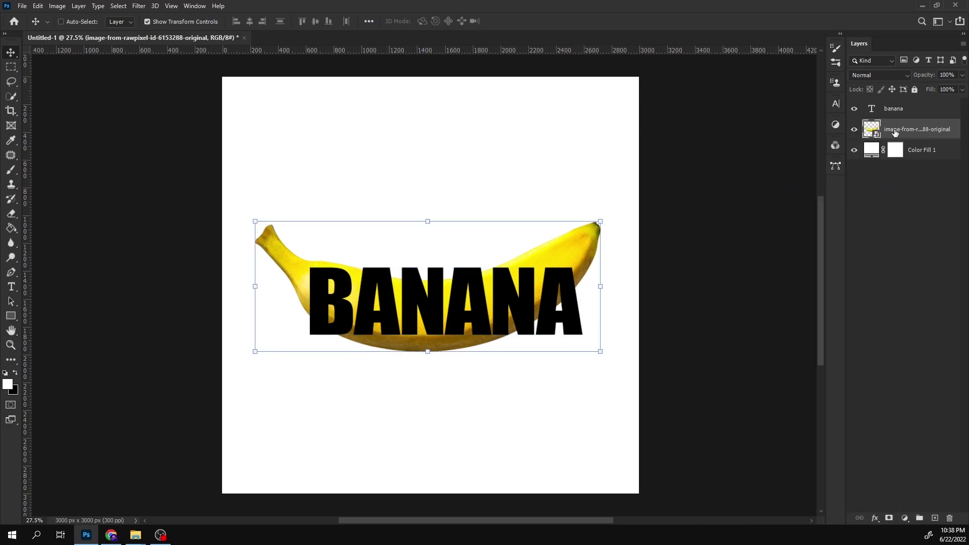
click(897, 212)
right_click(903, 108)
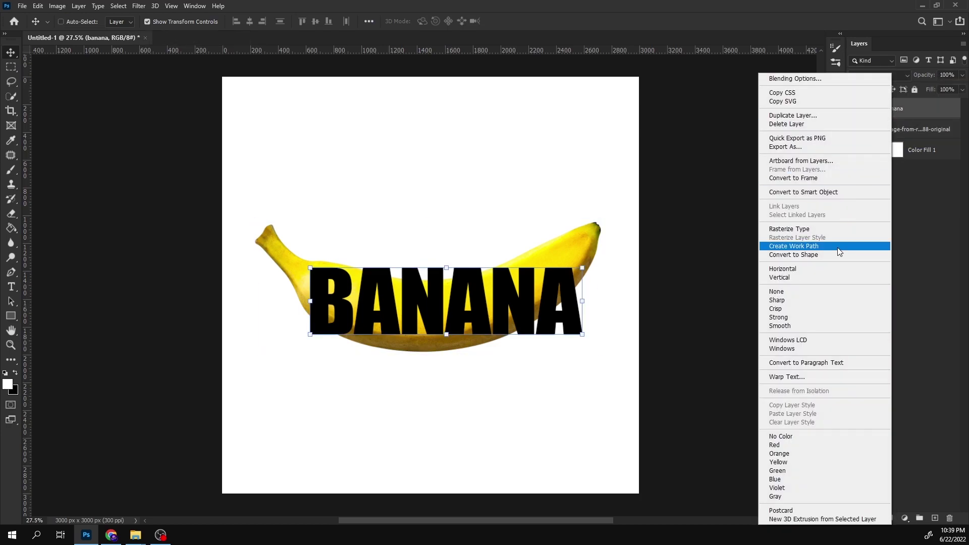
click(835, 193)
Step: Start a custom warp on the BANANA text and bend its stem-end corners and edges to the banana's outline
scroll(430, 343, down, 1)
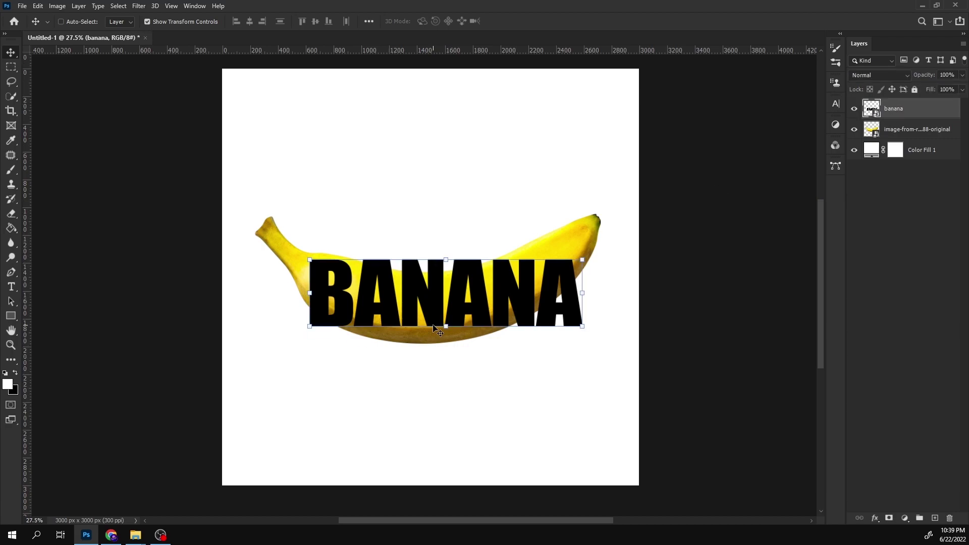
scroll(458, 292, up, 2)
key(ctrl+t)
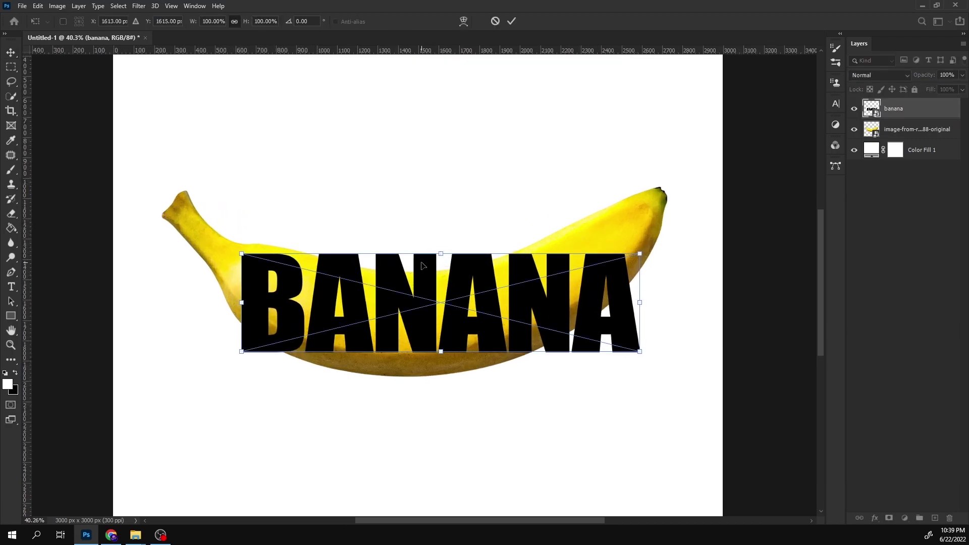
right_click(442, 251)
click(467, 361)
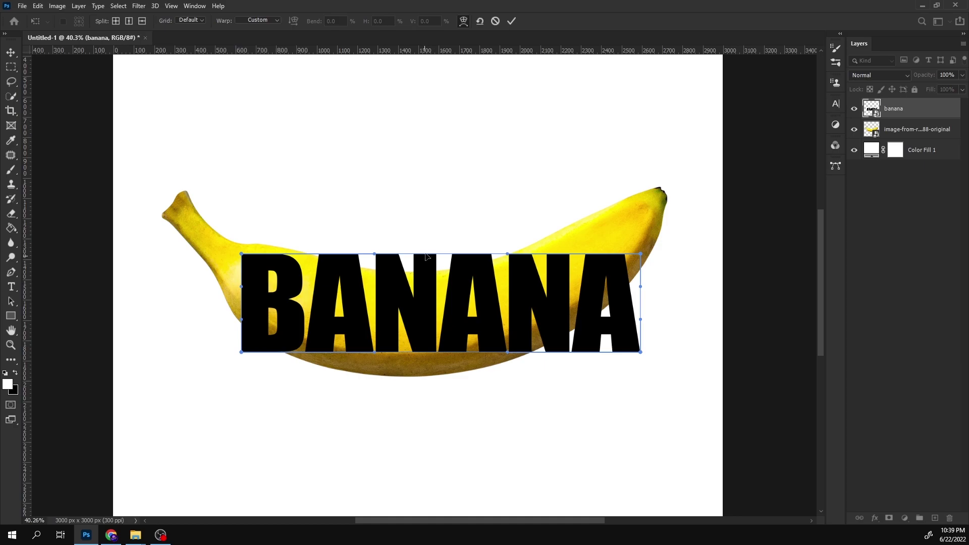
scroll(389, 268, up, 1)
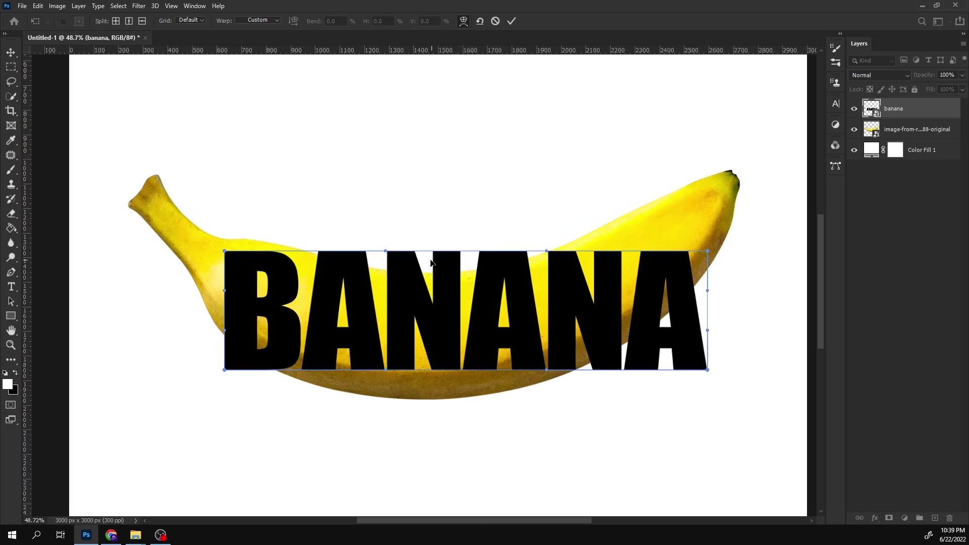
drag(387, 250, 393, 297)
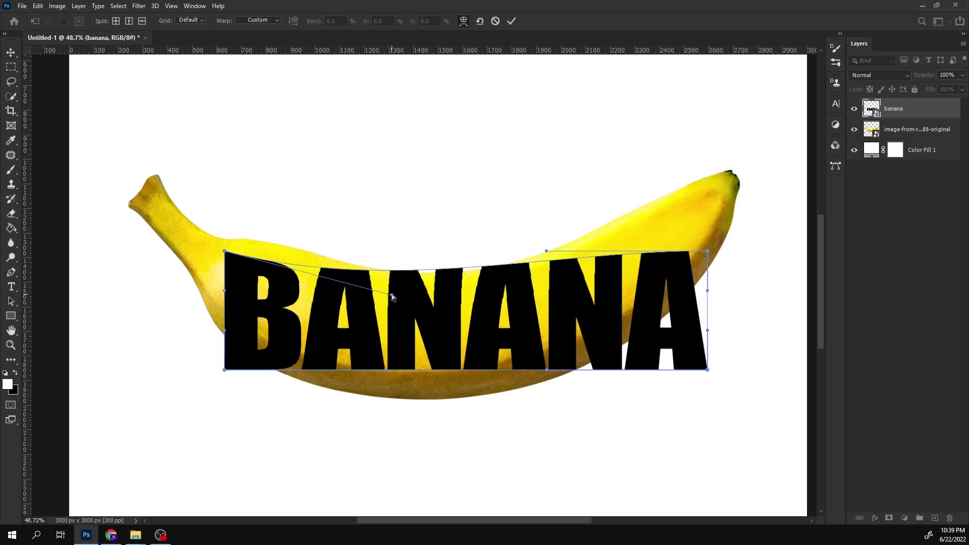
drag(264, 255, 285, 252)
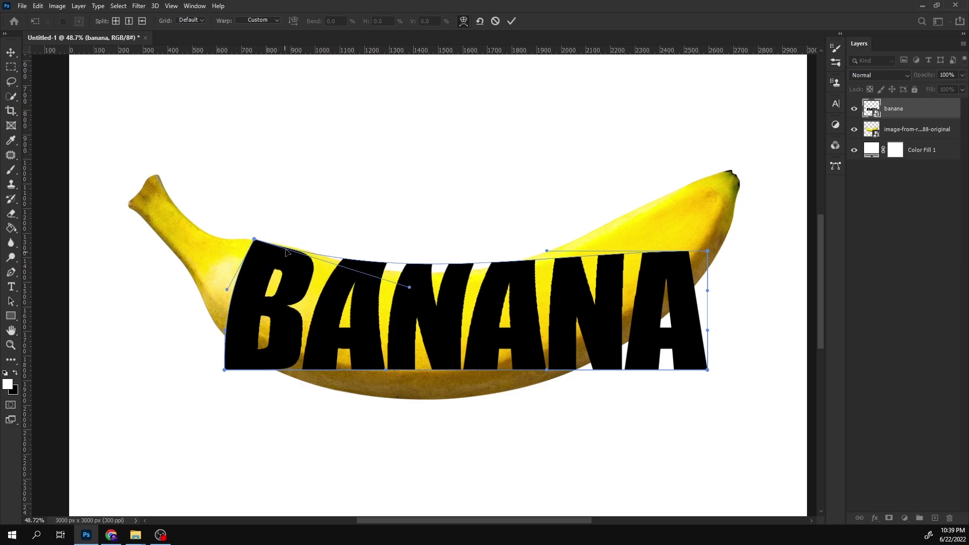
drag(228, 369, 249, 357)
drag(384, 369, 388, 448)
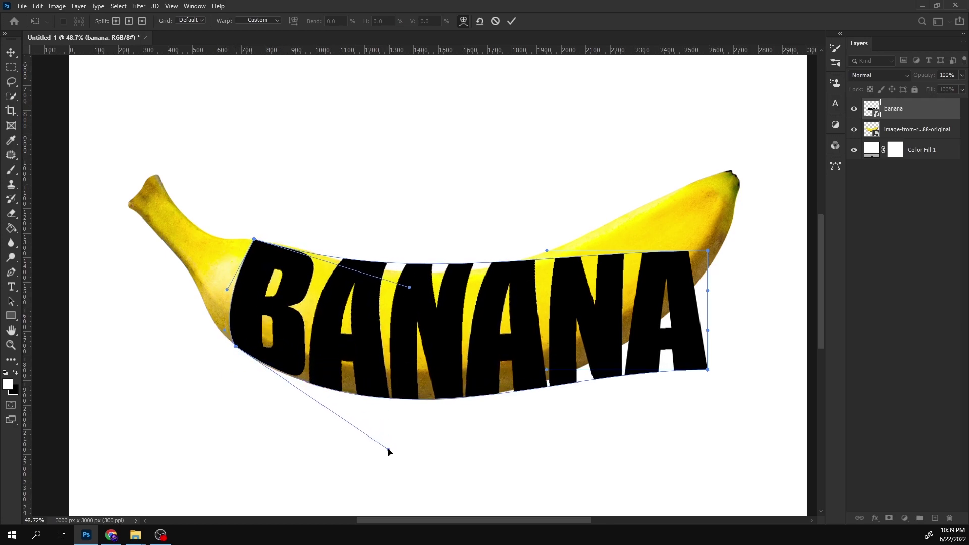
Step: Warp the text's tip-end corners and upper curve so the last letters follow the banana's upward bend
drag(708, 370, 705, 347)
drag(705, 251, 691, 182)
drag(547, 252, 540, 299)
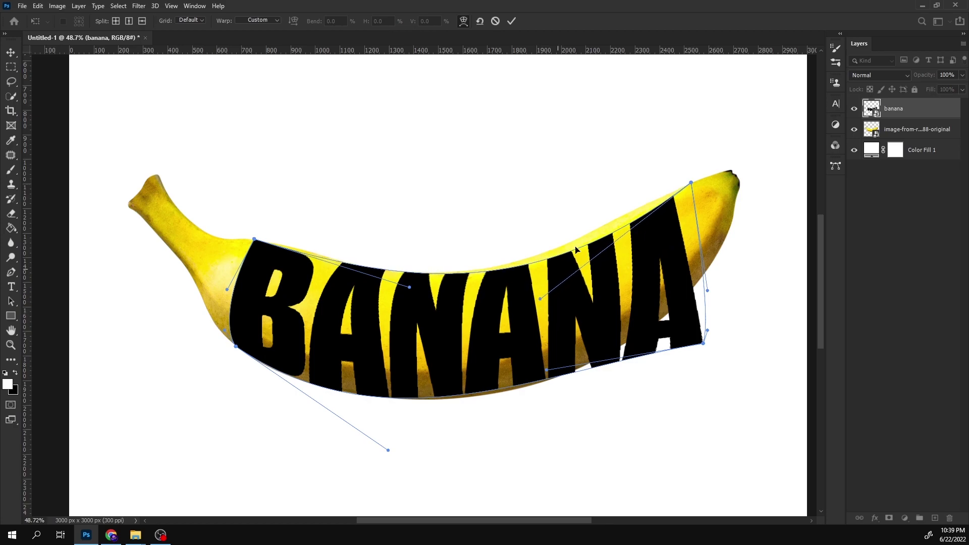
drag(626, 233, 635, 291)
mouse_move(704, 344)
mouse_down()
mouse_move(688, 323)
mouse_move(699, 333)
mouse_move(696, 353)
mouse_up()
drag(659, 277, 679, 240)
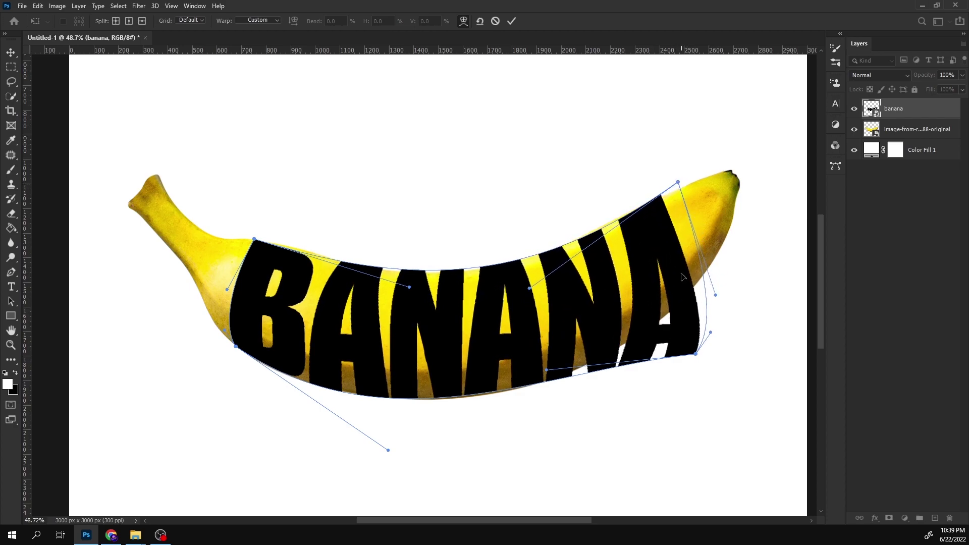
Step: Pull the last A's lower corner inward and curve the text's lower edge along the banana's underside
drag(692, 353, 693, 345)
drag(681, 283, 667, 266)
mouse_move(694, 343)
mouse_down()
mouse_move(689, 317)
mouse_move(688, 330)
mouse_up()
drag(678, 286, 659, 256)
drag(689, 330, 680, 319)
drag(552, 362, 557, 375)
drag(659, 304, 656, 301)
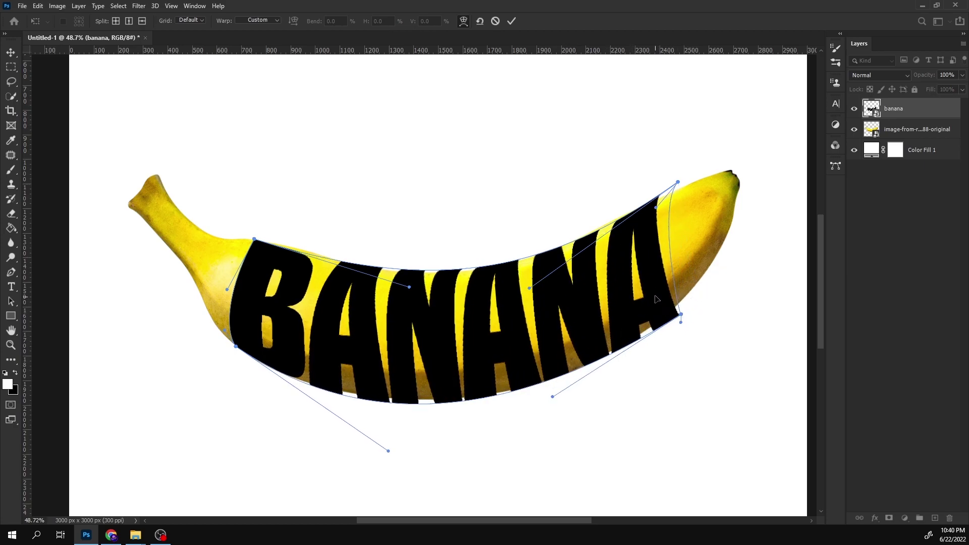
Step: Fine-tune the tip-end corners and the edge handles to the banana's outline, and apply the warp
drag(677, 182, 653, 195)
mouse_move(681, 314)
mouse_down()
mouse_move(680, 303)
mouse_move(671, 313)
mouse_up()
drag(557, 397, 566, 396)
drag(388, 451, 394, 442)
drag(409, 287, 409, 288)
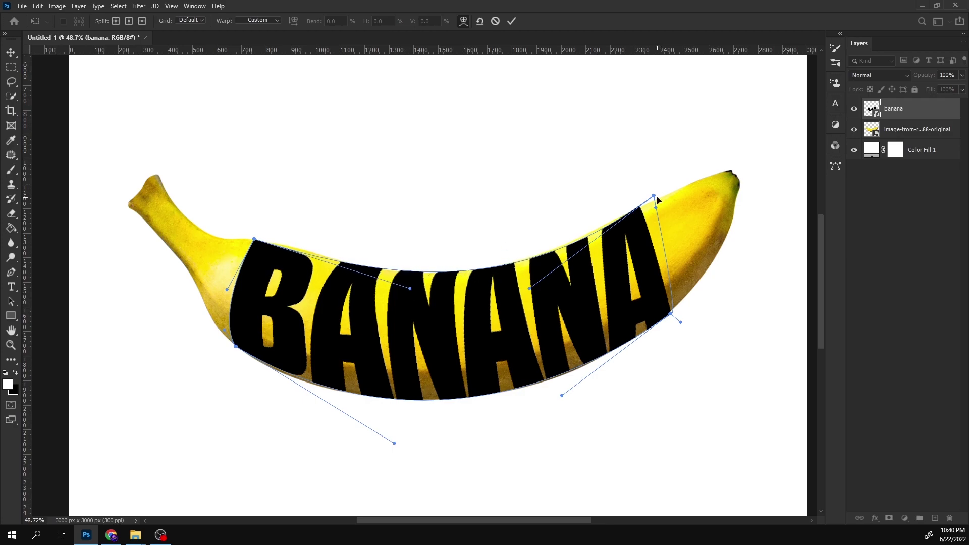
click(511, 22)
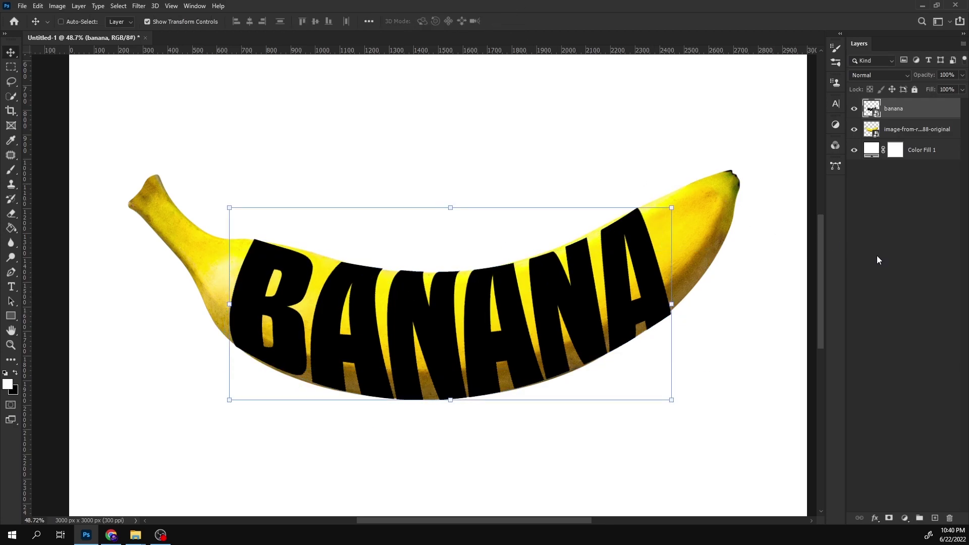
Step: Clip the BANANA text layer to the banana image layer with a clipping mask
right_click(901, 112)
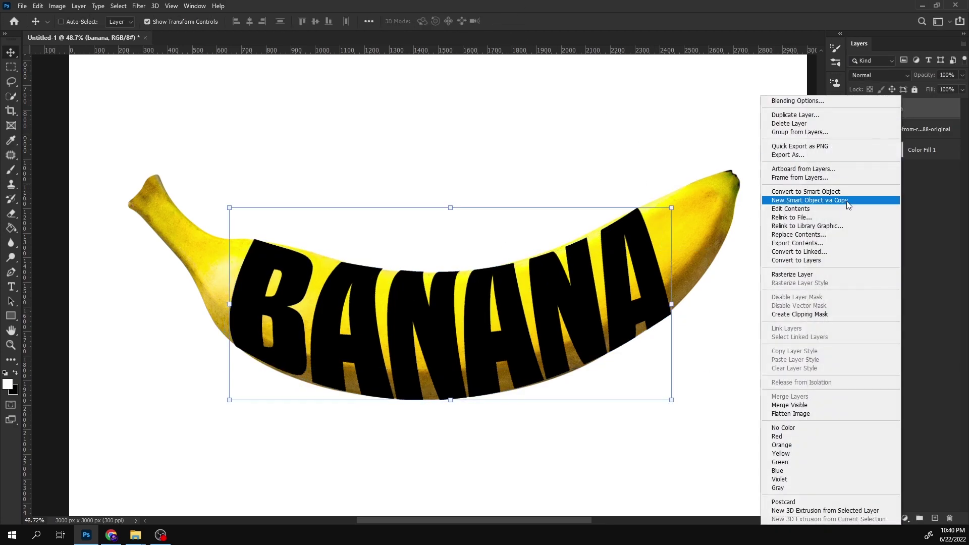
click(817, 314)
click(870, 169)
click(877, 108)
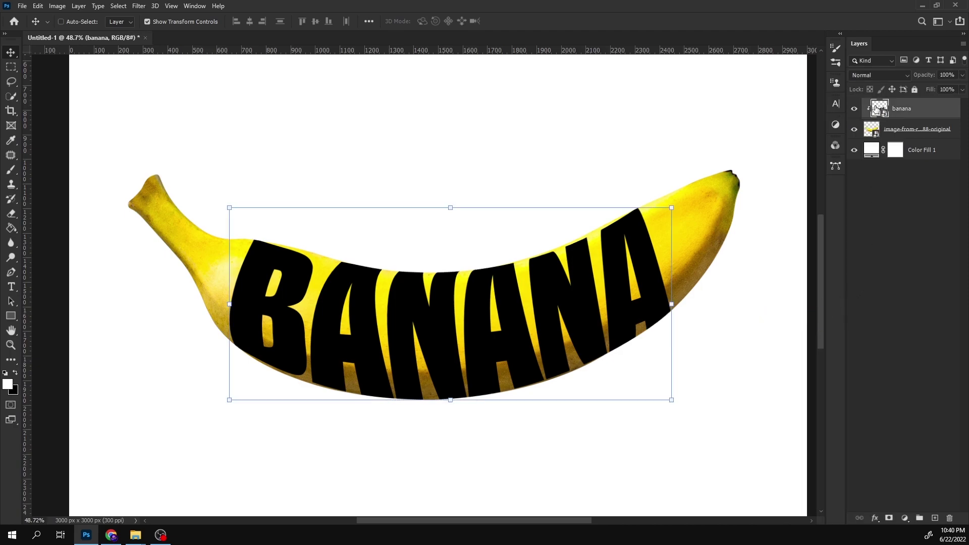
Step: Rework the text's warp so its upper and lower curves extend slightly beyond the banana's edges, and apply it
right_click(447, 208)
click(497, 317)
drag(529, 289, 503, 280)
drag(562, 395, 568, 401)
drag(411, 288, 414, 277)
drag(394, 443, 389, 460)
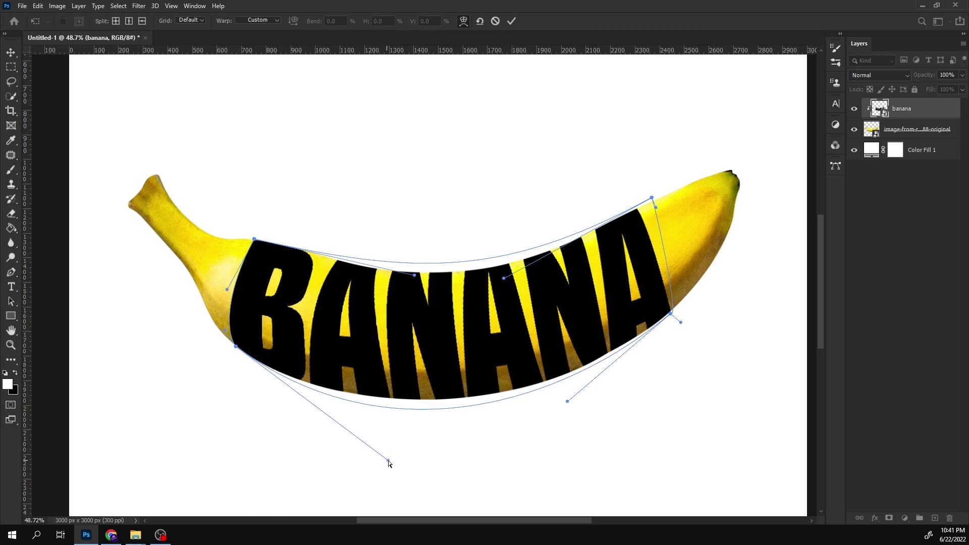
click(512, 21)
Step: Load the banana's outline as a selection, and replace the text layer's clipping mask with a layer mask made from it
ctrl+click(872, 127)
click(880, 108)
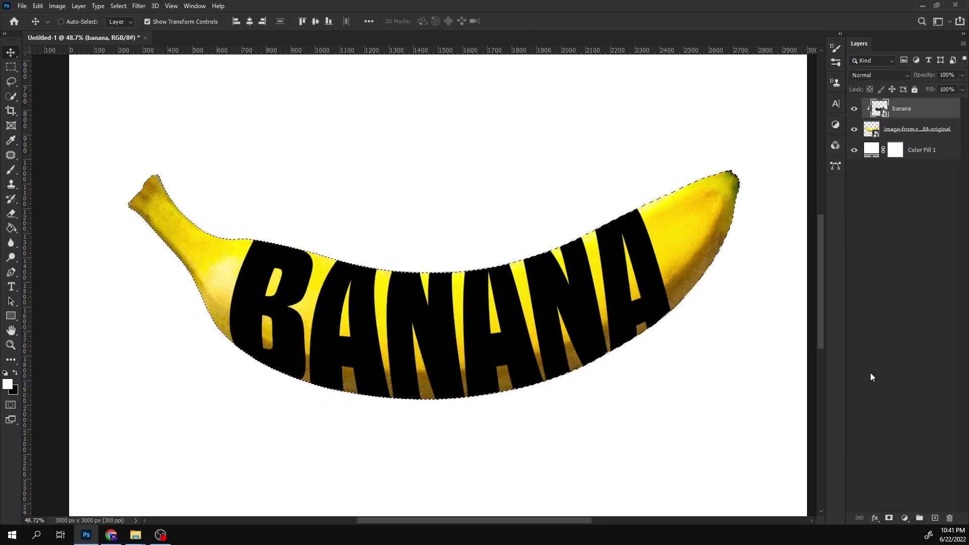
right_click(901, 108)
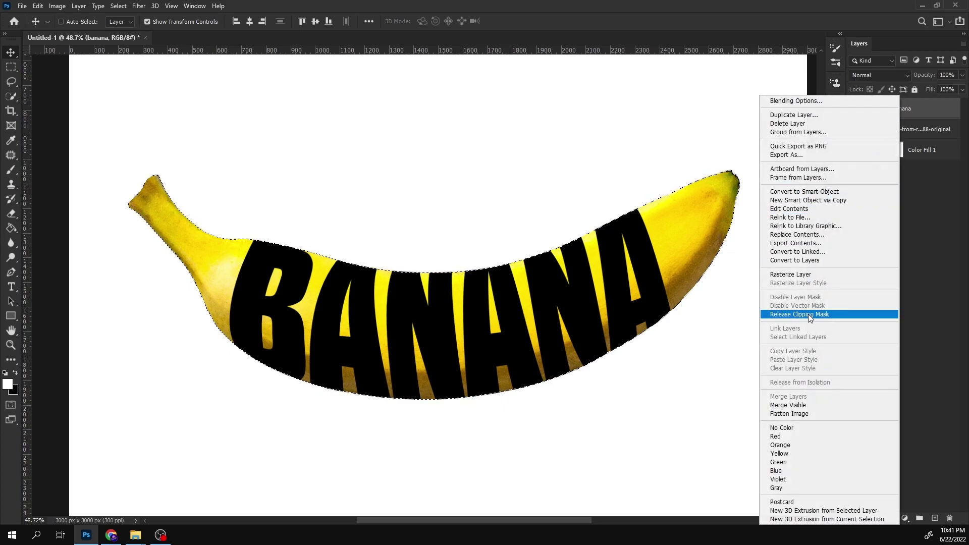
click(809, 315)
click(888, 518)
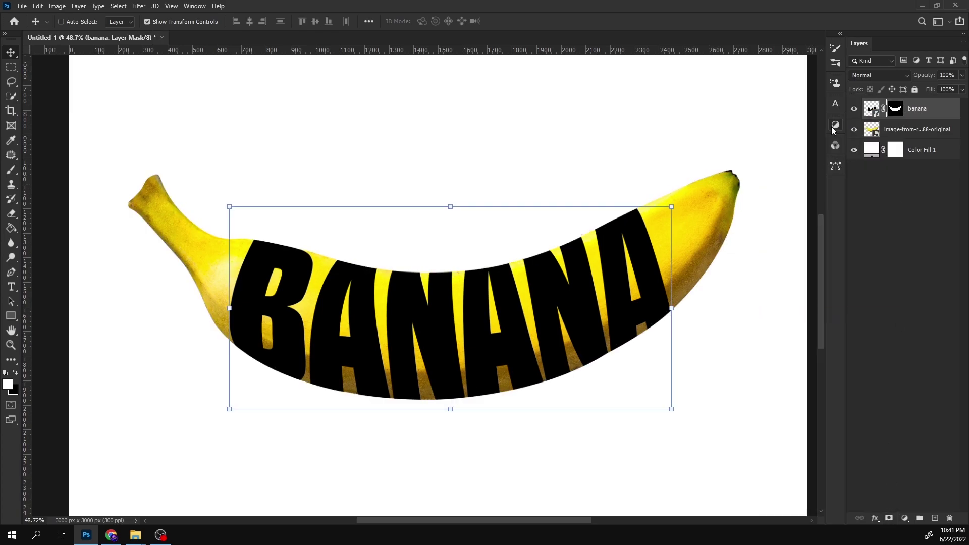
click(871, 282)
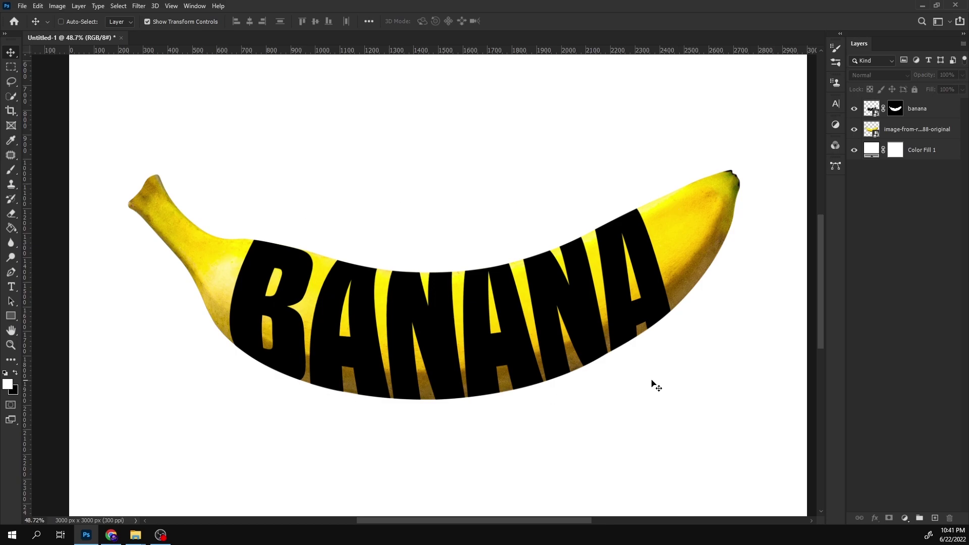
Step: Duplicate the banana image layer above the text layer and clip the copy to the text
click(911, 136)
drag(911, 138, 912, 104)
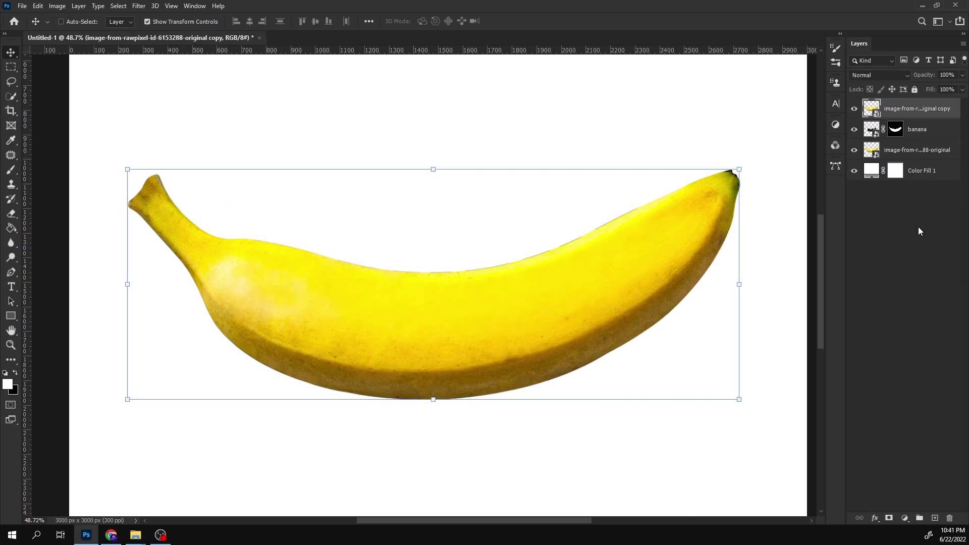
right_click(906, 107)
click(817, 313)
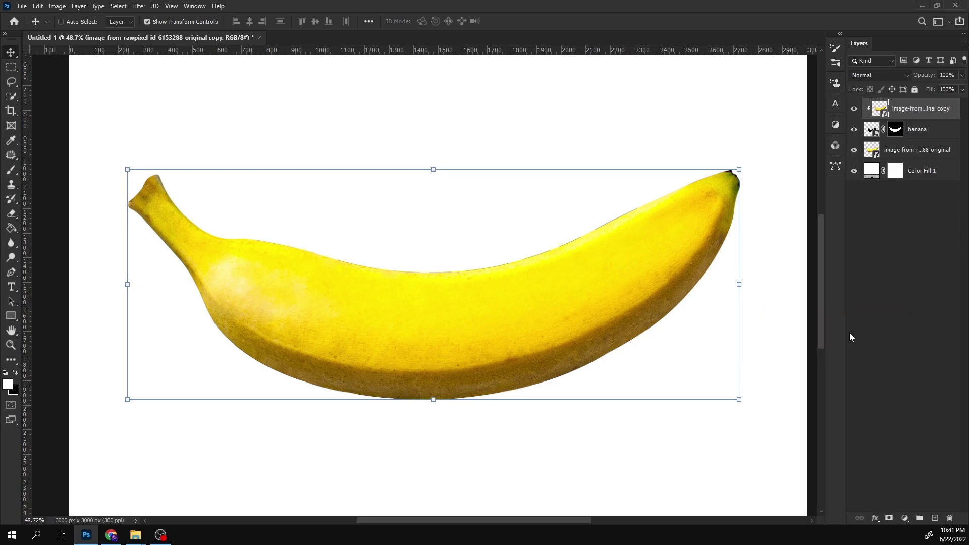
Step: Add a layer mask to the original banana layer and paint it black at 88% brush opacity around the letters
click(909, 154)
click(889, 519)
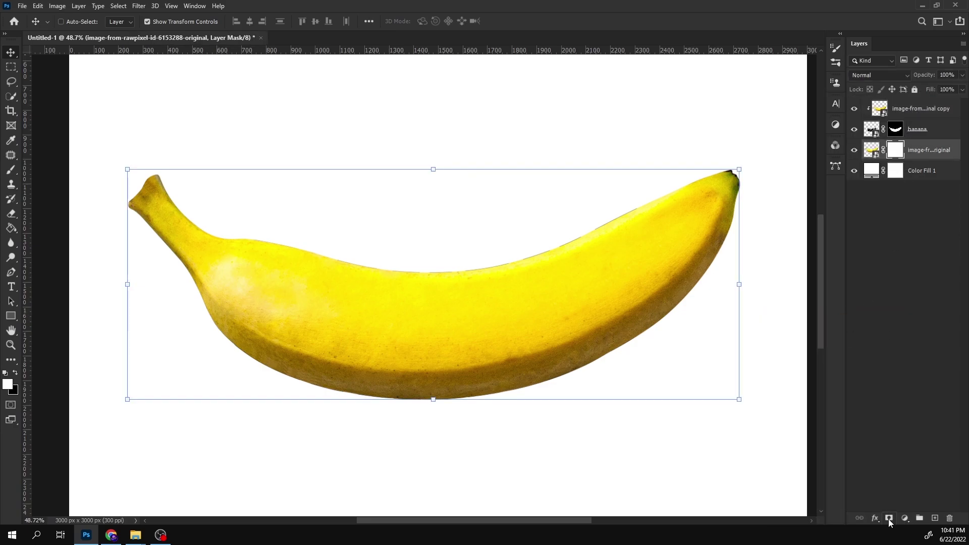
right_click(11, 171)
click(55, 169)
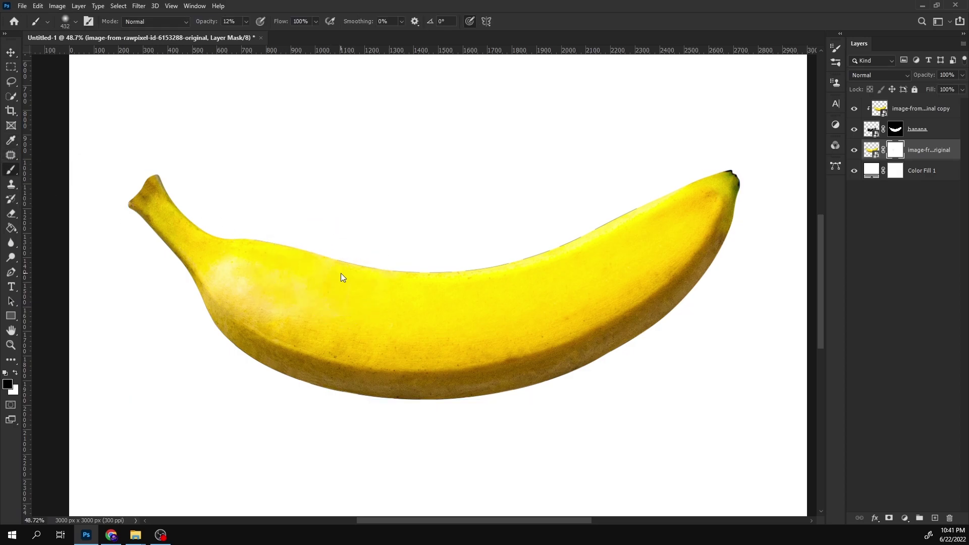
drag(277, 35, 281, 34)
mouse_move(320, 223)
mouse_down()
mouse_move(314, 315)
mouse_move(305, 319)
mouse_move(318, 309)
mouse_move(317, 260)
mouse_move(310, 319)
mouse_move(346, 326)
mouse_move(396, 292)
mouse_move(386, 265)
mouse_move(460, 274)
mouse_move(396, 299)
mouse_move(422, 323)
mouse_move(459, 328)
mouse_move(484, 292)
mouse_move(665, 197)
mouse_move(635, 254)
mouse_move(603, 289)
mouse_move(625, 263)
mouse_move(518, 320)
mouse_move(418, 332)
mouse_move(573, 295)
mouse_move(454, 344)
mouse_move(296, 333)
mouse_move(254, 310)
mouse_move(274, 294)
mouse_move(267, 282)
mouse_move(234, 294)
mouse_move(239, 281)
mouse_move(228, 279)
mouse_move(288, 289)
mouse_move(299, 322)
mouse_up()
key(x)
key(x)
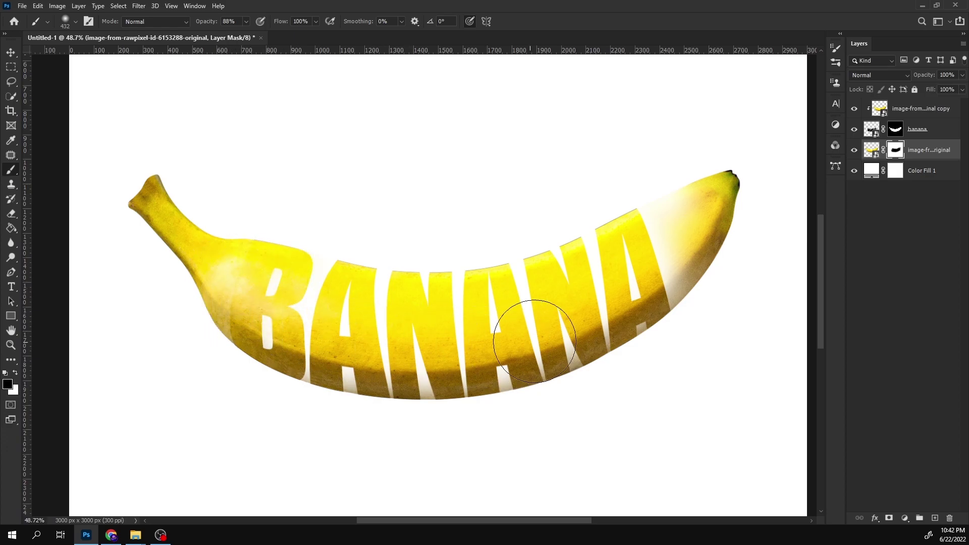
Step: Paint white on the original banana layer's mask to restore the banana's tip beyond the last A
scroll(616, 220, up, 7)
scroll(545, 214, down, 7)
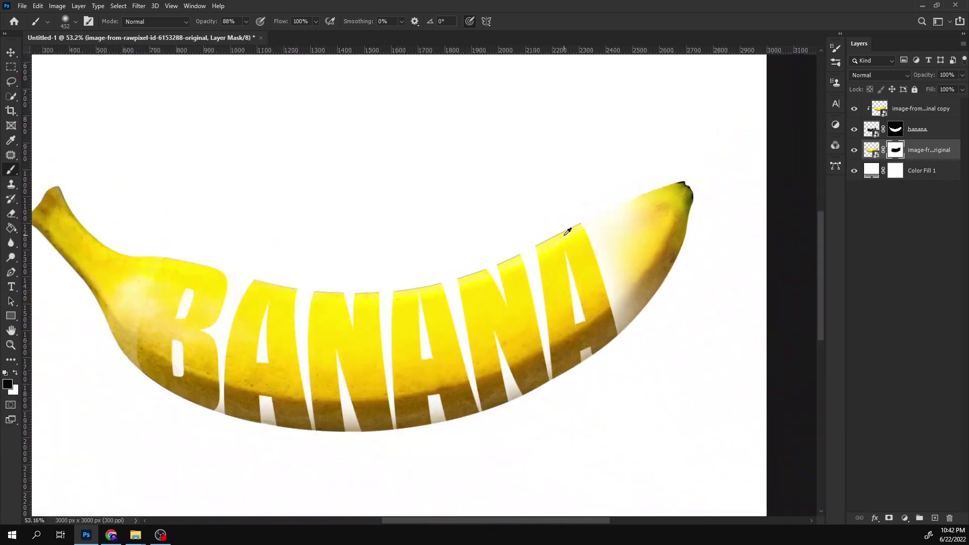
key(x)
mouse_move(623, 234)
mouse_down()
mouse_move(621, 220)
mouse_move(625, 292)
mouse_up()
scroll(618, 253, up, 1)
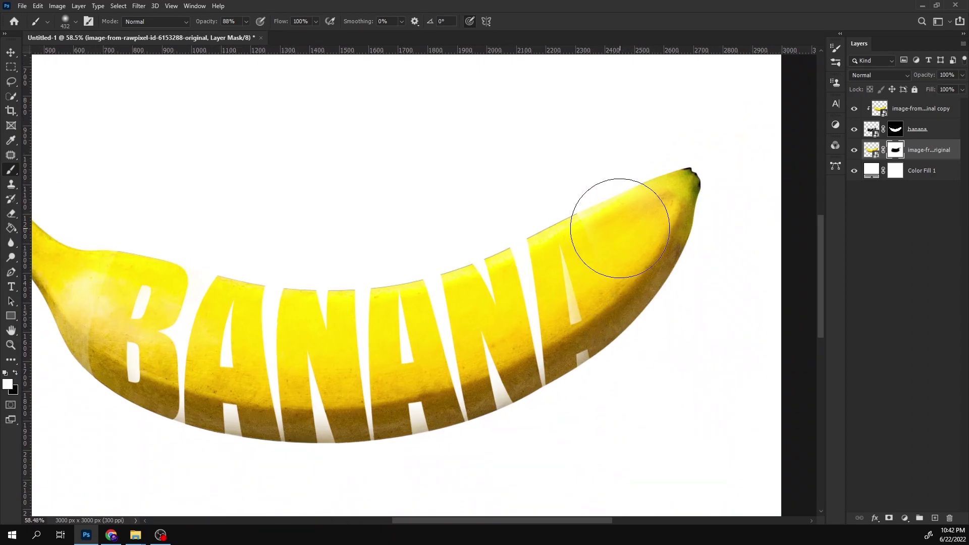
Step: Paint black on the same mask with a smaller brush of about 264 px to clear the banana around the last A
scroll(564, 257, down, 3)
scroll(613, 257, up, 4)
key(x)
drag(624, 266, 608, 273)
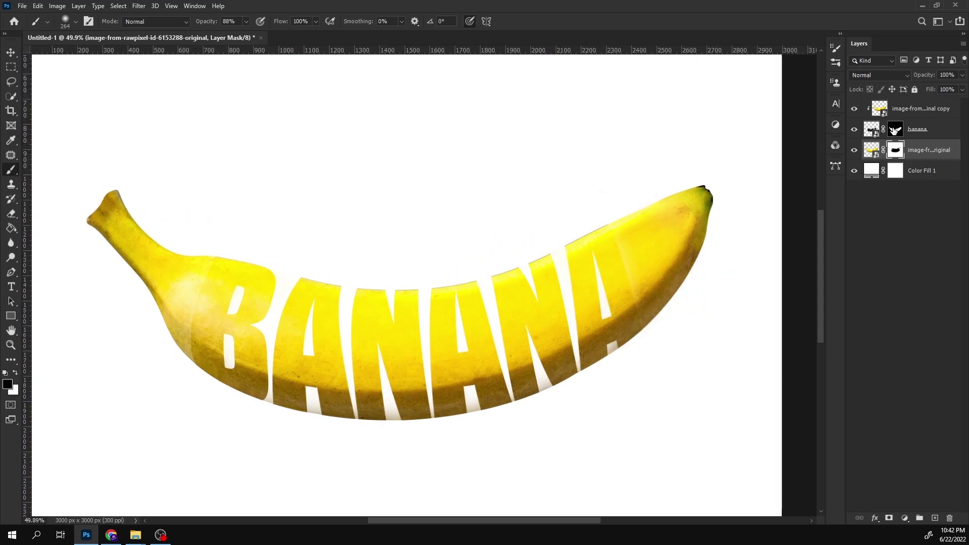
Step: Try to trim the tops of the letters by painting black on the banana text layer's mask with a brush of about 128 px
click(894, 130)
scroll(629, 207, up, 1)
drag(594, 216, 514, 253)
key(ctrl+z)
alt+right_click(576, 219)
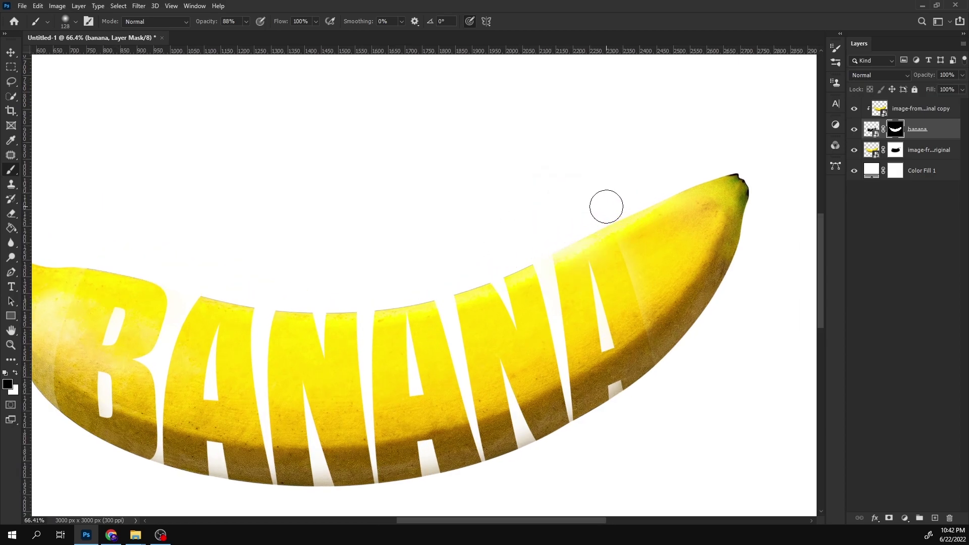
mouse_move(471, 278)
mouse_down()
mouse_move(313, 304)
mouse_move(242, 303)
mouse_move(291, 297)
mouse_up()
scroll(563, 282, down, 3)
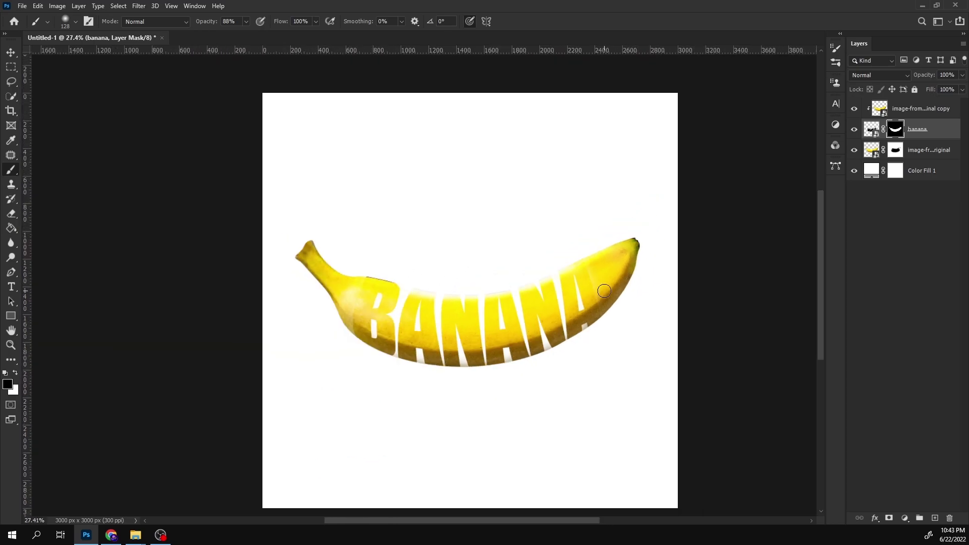
scroll(401, 289, up, 5)
scroll(407, 273, down, 2)
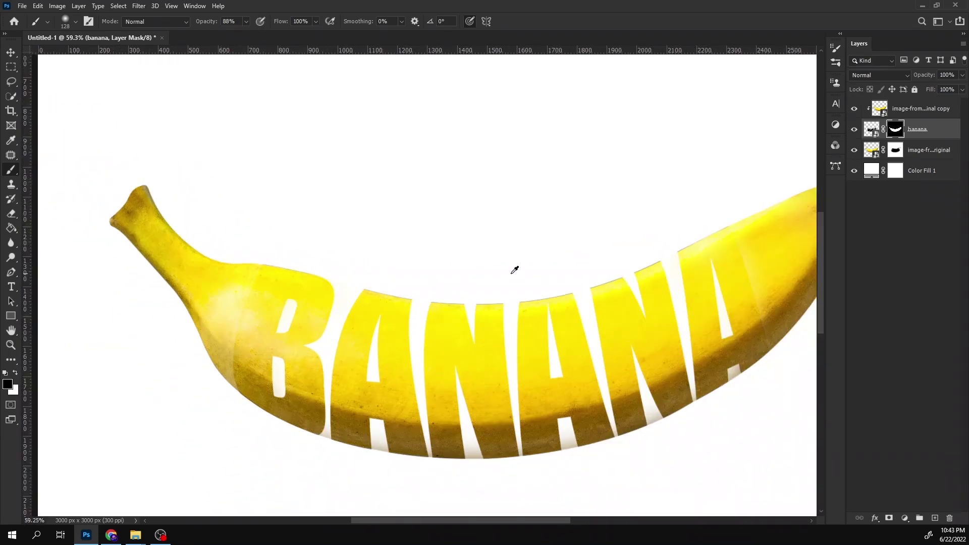
scroll(493, 275, up, 1)
scroll(376, 285, down, 2)
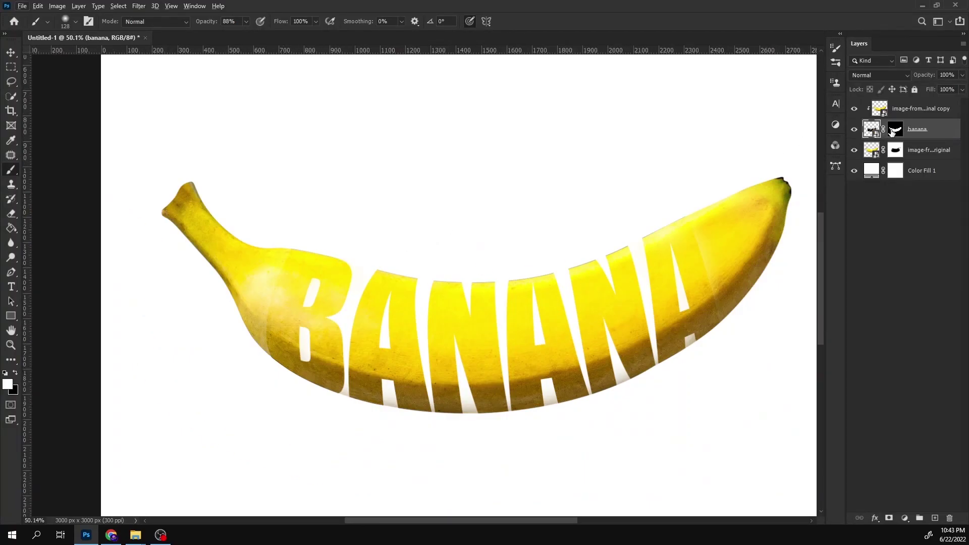
Step: Try to trim the text layer's mask within a selection loaded from the original banana layer's outline
ctrl+click(877, 151)
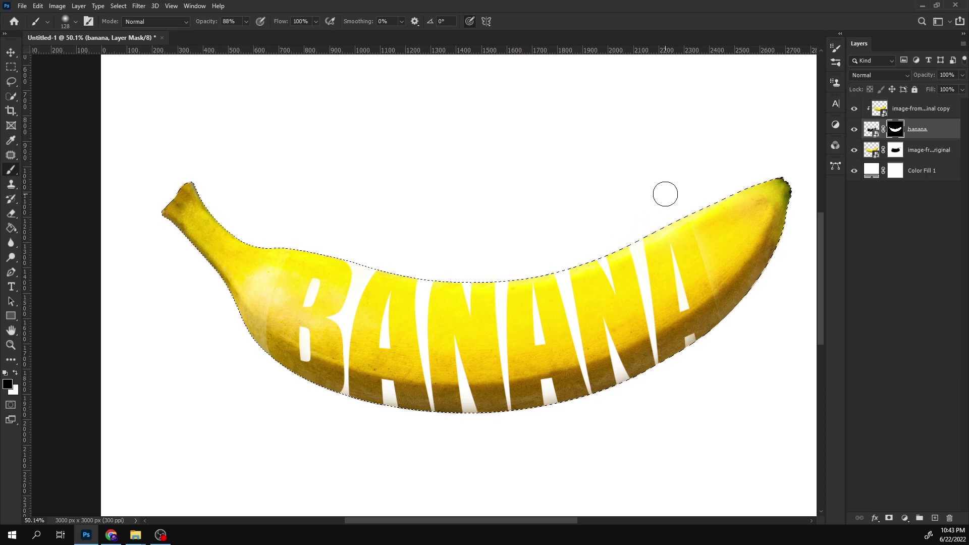
scroll(597, 243, up, 2)
scroll(597, 242, down, 3)
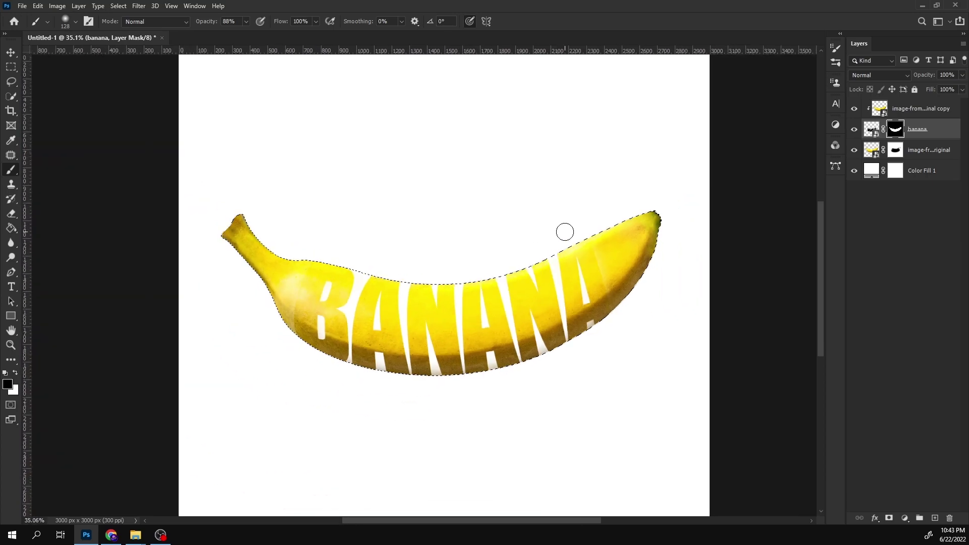
key(ctrl+d)
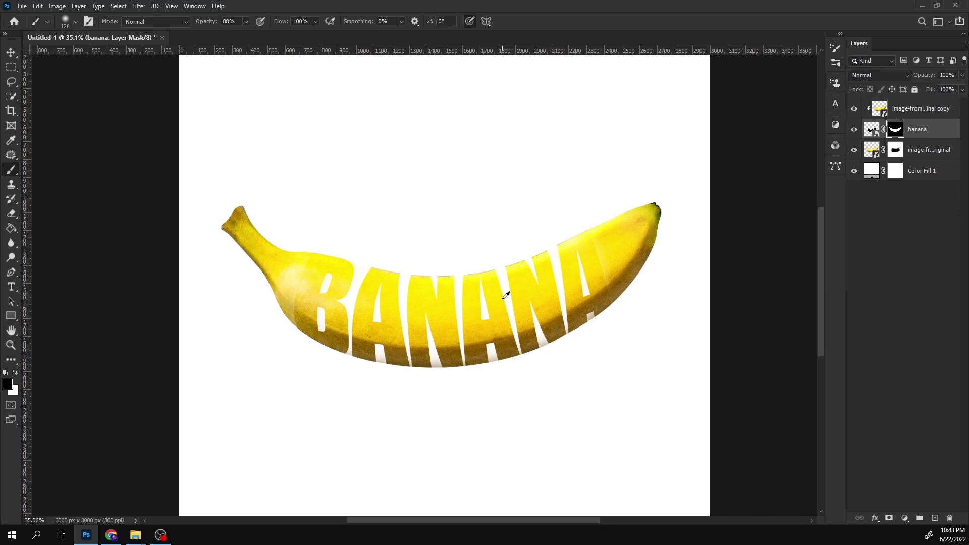
scroll(555, 253, up, 10)
drag(461, 196, 330, 265)
scroll(384, 278, down, 5)
scroll(507, 254, down, 2)
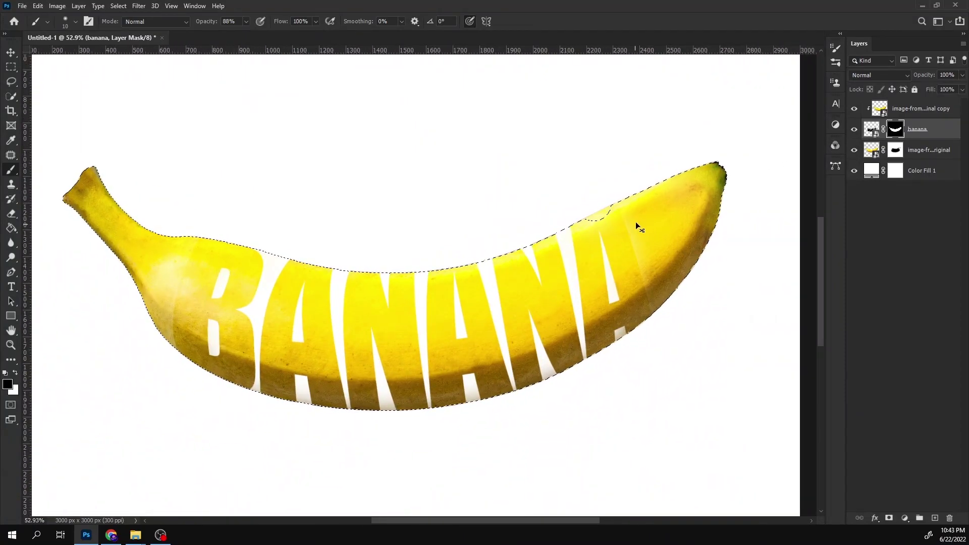
Step: Load the original banana layer's outline as a selection and invert it, keeping the text layer's mask active
ctrl+click(871, 150)
scroll(385, 338, up, 1)
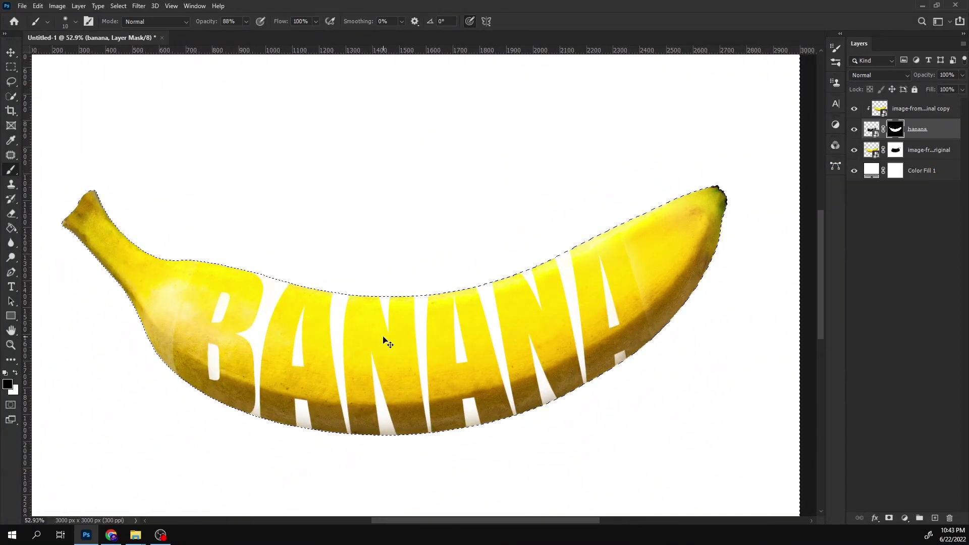
key(ctrl+i)
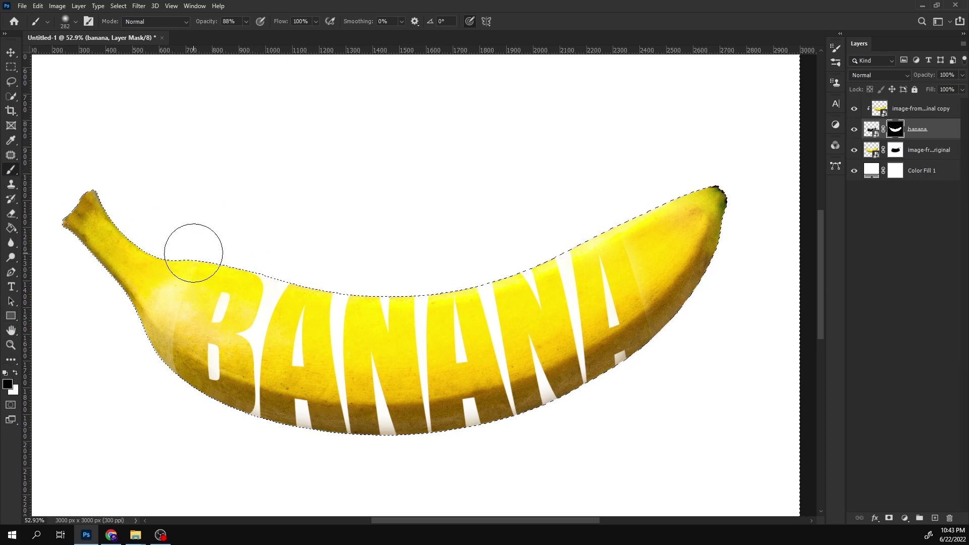
Step: Set the brush opacity to 100%, paint black on the text layer's mask outside the banana's outline, and clear the selection
click(246, 22)
drag(247, 33, 258, 32)
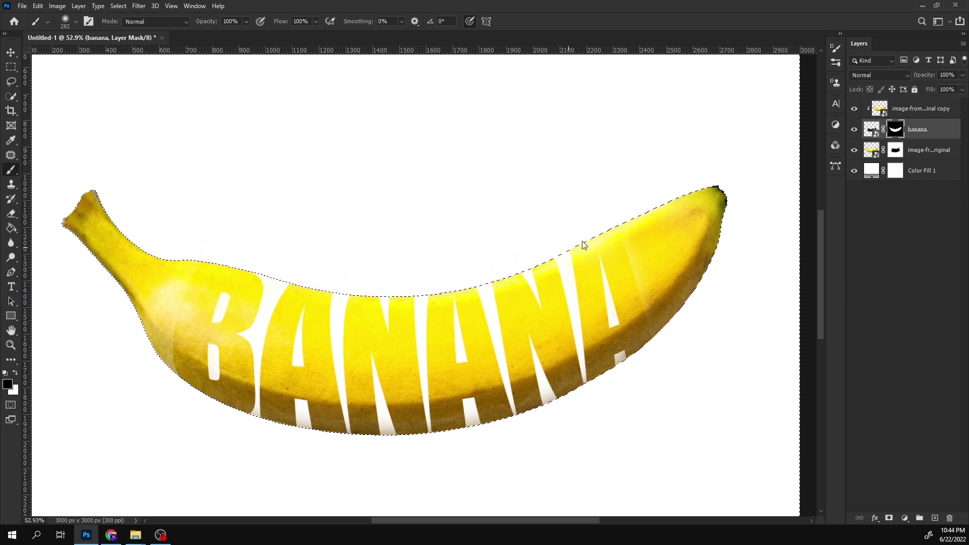
alt+scroll(558, 249, up, 6)
alt+scroll(517, 305, down, 10)
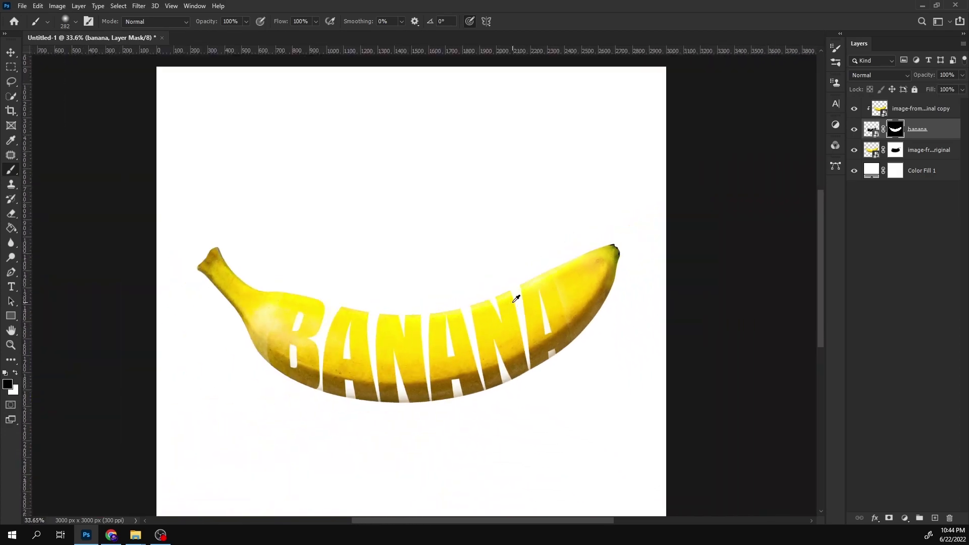
scroll(558, 277, down, 3)
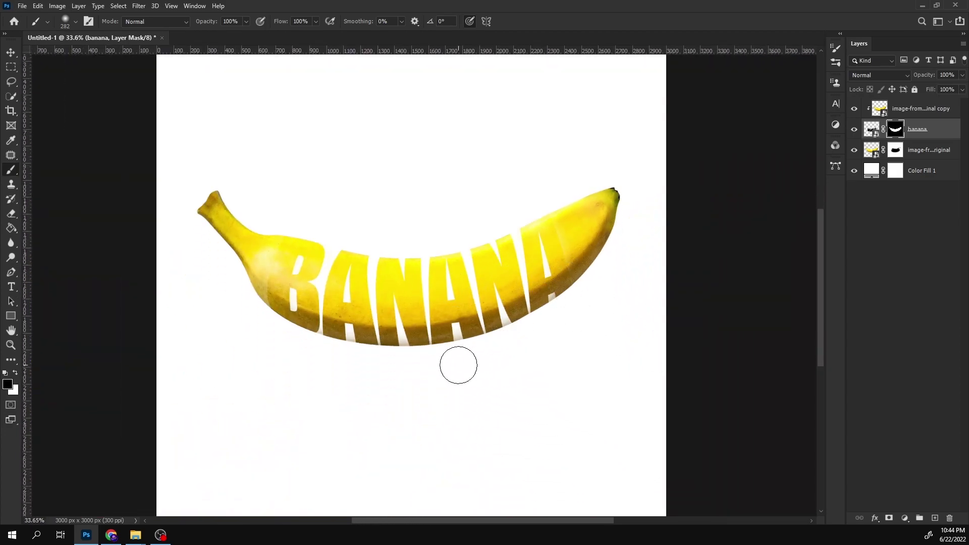
scroll(545, 353, down, 3)
scroll(553, 282, up, 4)
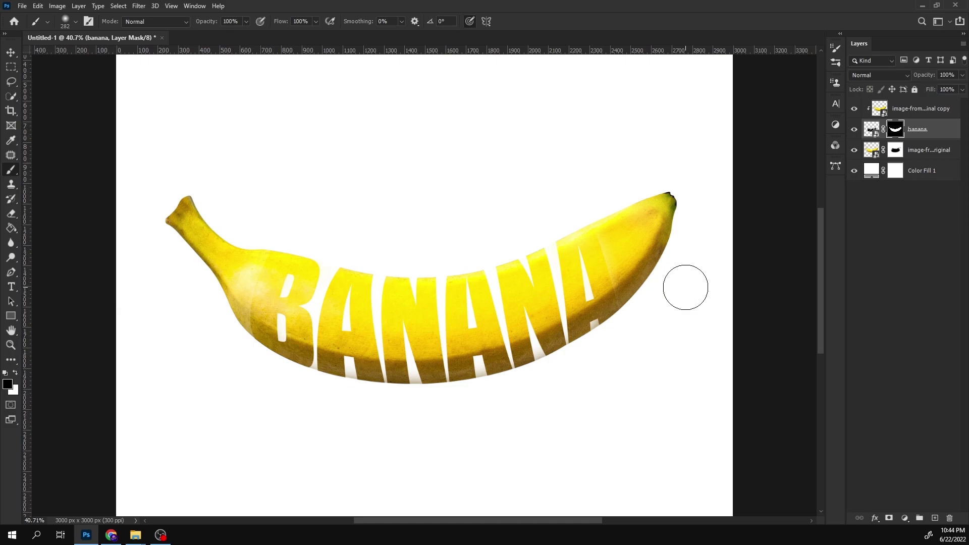
Step: Paint white on the original banana layer's mask with a brush of about 120 px to blend the last A into the tip
scroll(520, 276, up, 1)
click(896, 151)
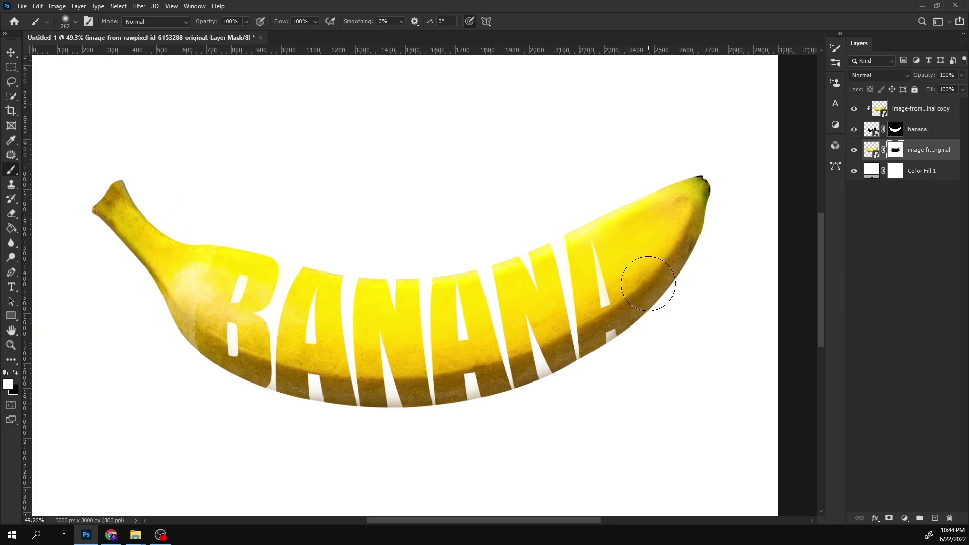
scroll(574, 248, up, 5)
alt+right_click(574, 247)
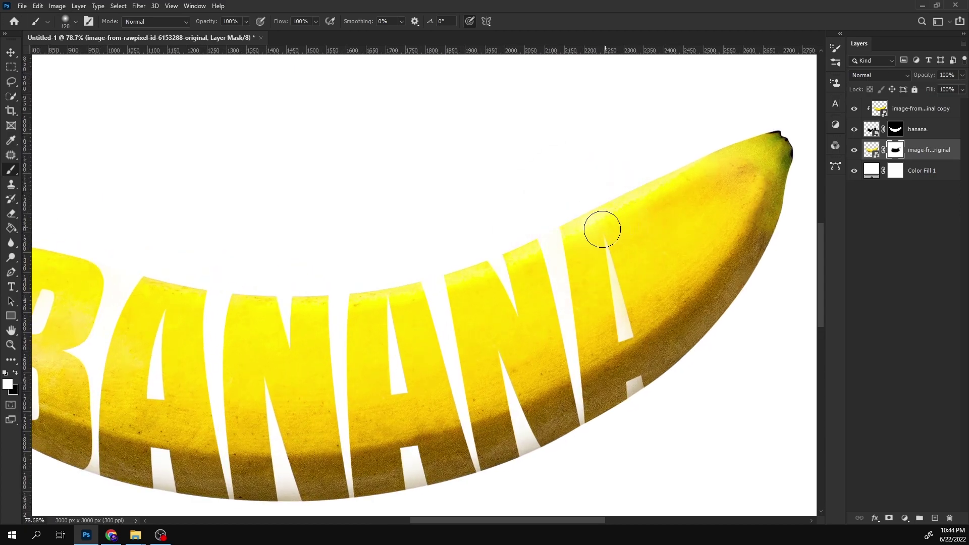
scroll(517, 359, down, 9)
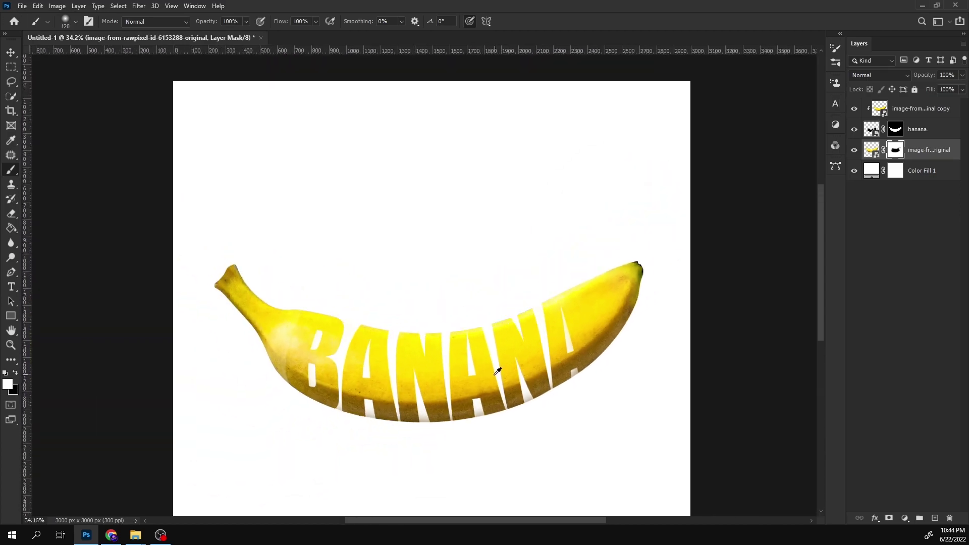
scroll(577, 378, up, 5)
scroll(553, 375, down, 5)
scroll(365, 350, up, 3)
scroll(373, 333, up, 1)
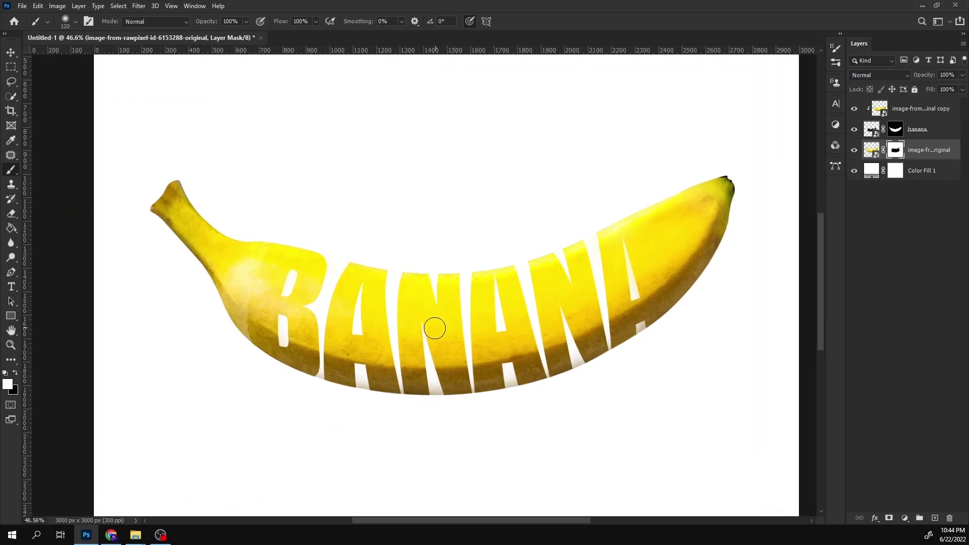
scroll(471, 271, up, 1)
scroll(471, 277, up, 1)
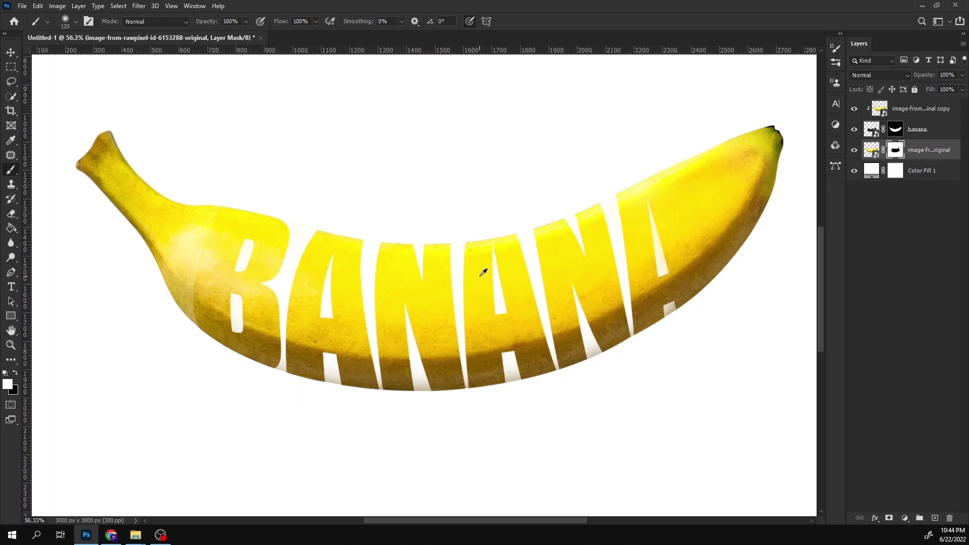
click(893, 254)
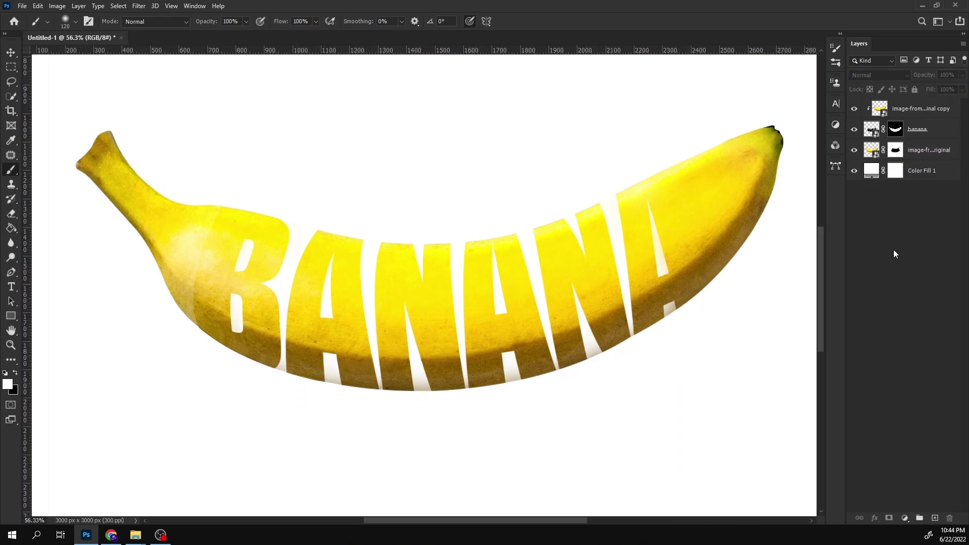
Step: Paint white on the original banana layer's mask with a brush of about 213 px to blend the B into the stem end
scroll(151, 263, up, 2)
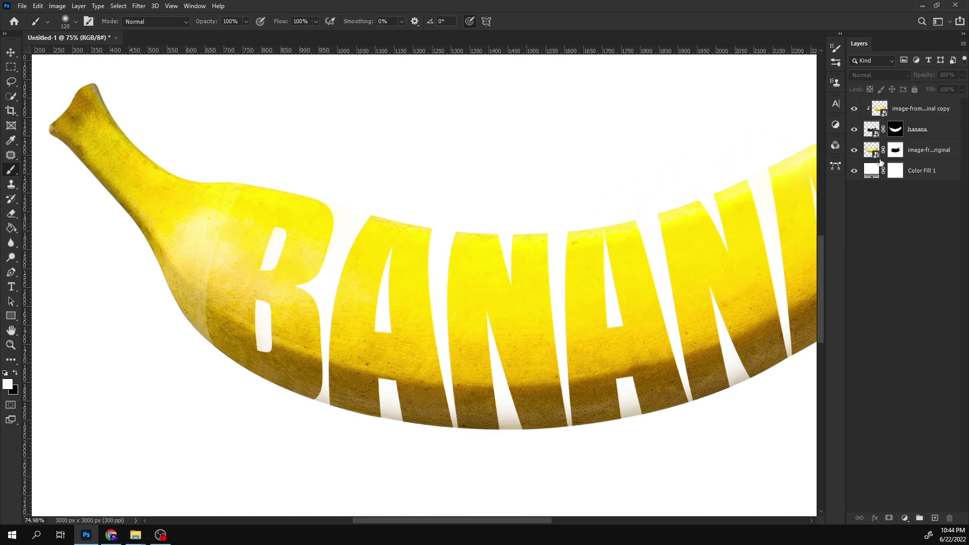
click(895, 150)
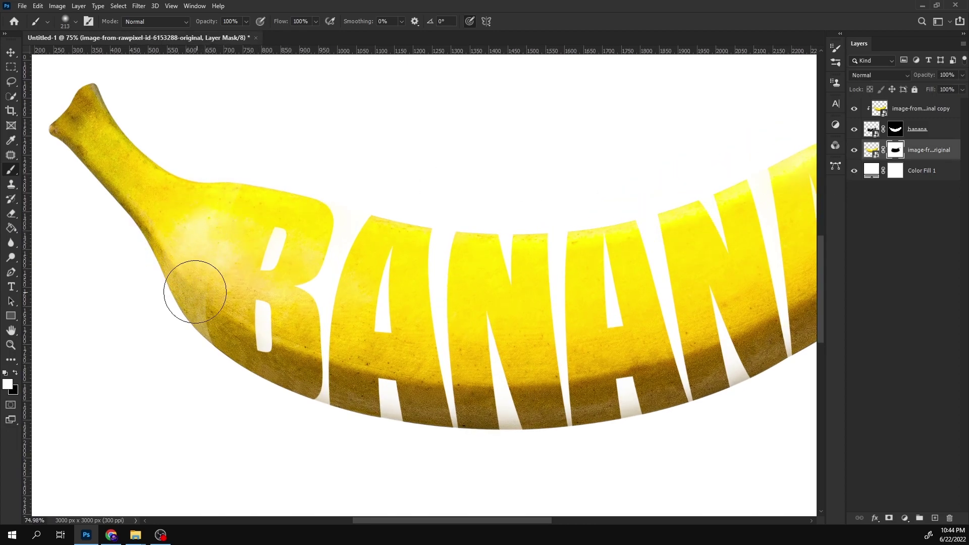
scroll(190, 303, down, 5)
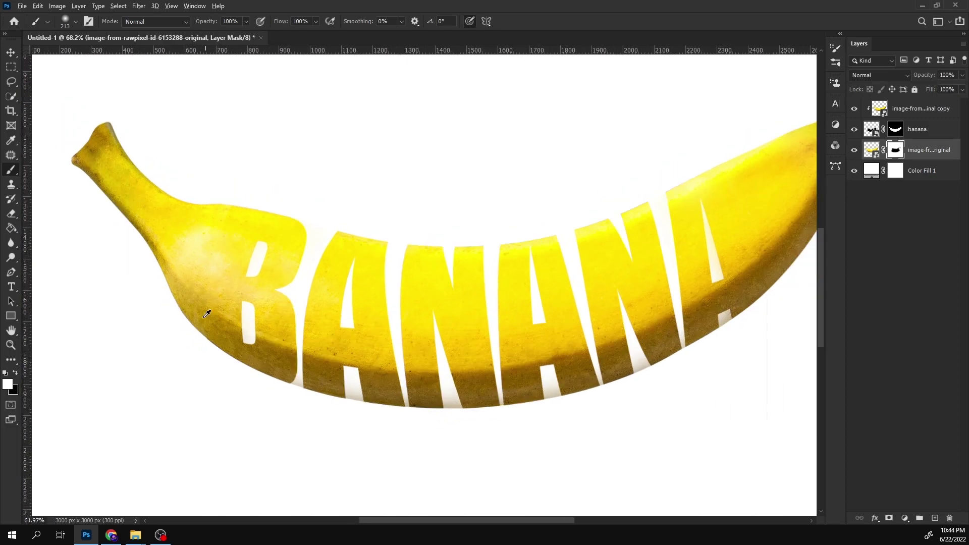
scroll(289, 319, up, 4)
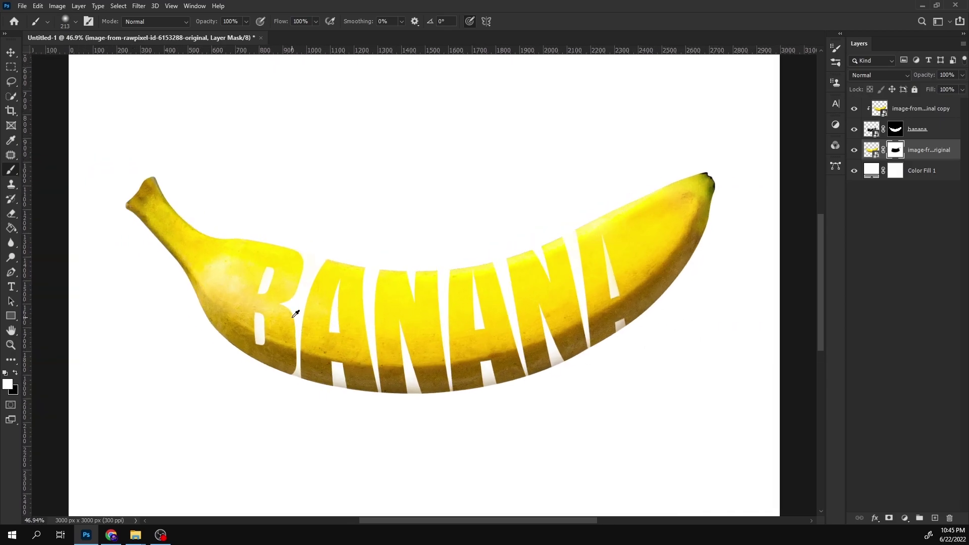
click(913, 273)
scroll(707, 272, down, 2)
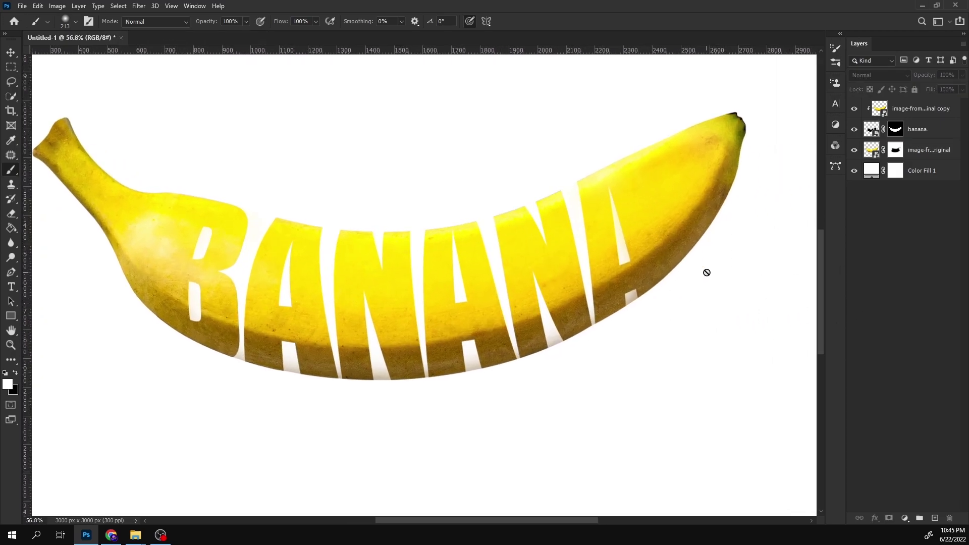